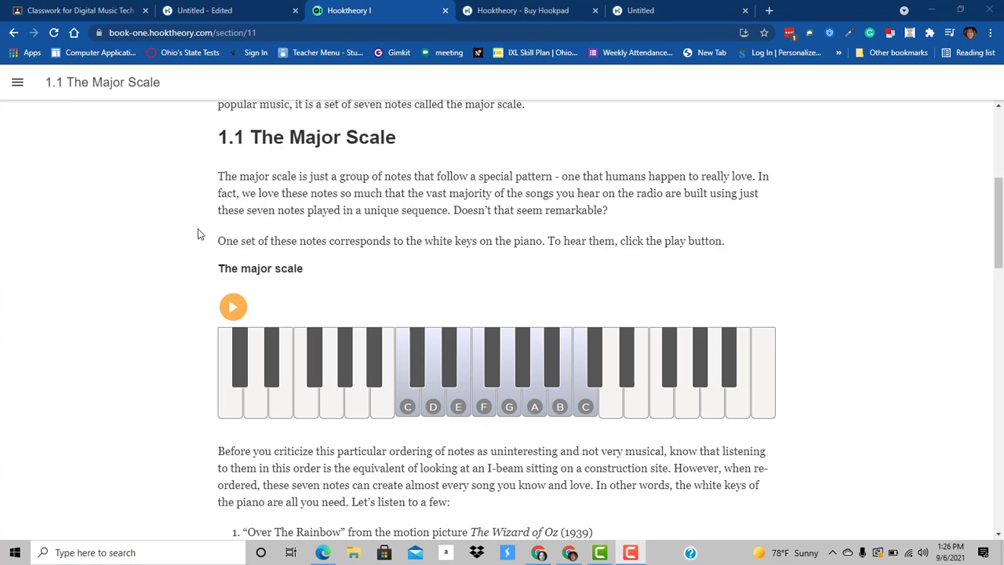
- Play the lesson's major scale example, then scroll down to the C major and D major keyboard diagrams
{"action": "left_click", "coordinate": [233, 309]}
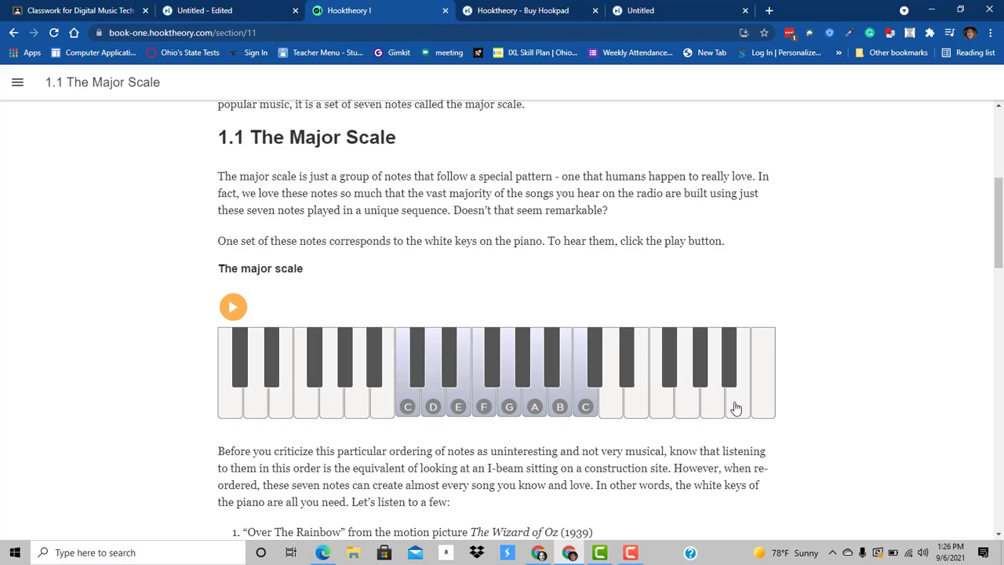
{"action": "left_click_drag", "start_coordinate": [1000, 232], "coordinate": [1001, 271]}
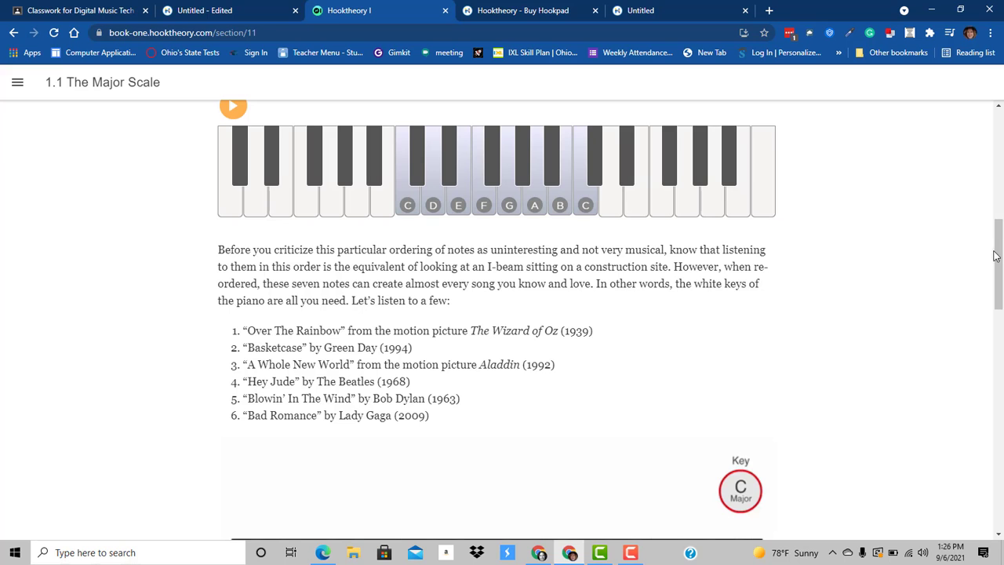
{"action": "left_click_drag", "start_coordinate": [1000, 262], "coordinate": [1002, 435]}
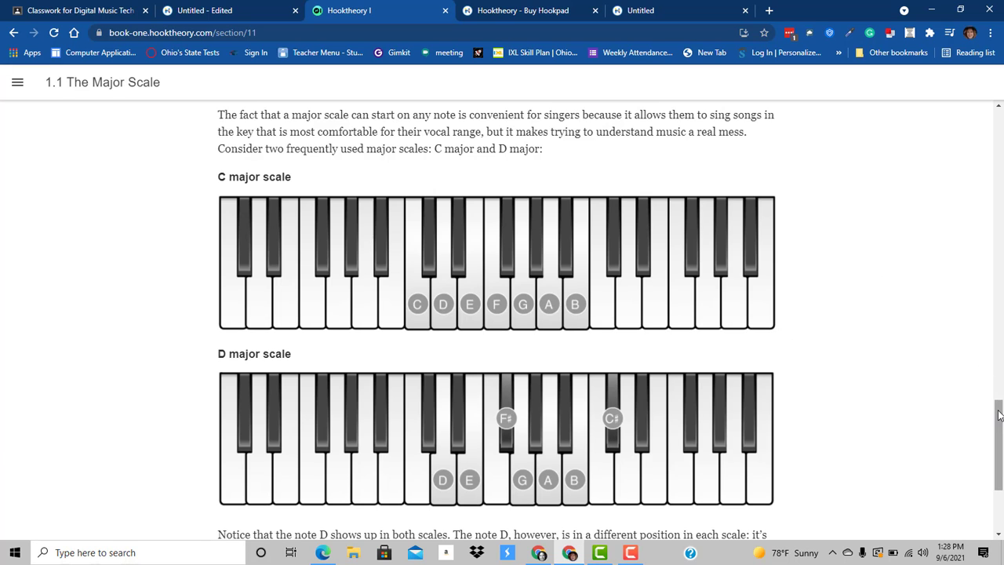
- Move to the empty untitled Hookpad song in C major at 120 BPM
{"action": "mouse_move", "coordinate": [999, 414]}
{"action": "left_mouse_down"}
{"action": "mouse_move", "coordinate": [999, 442]}
{"action": "mouse_move", "coordinate": [996, 426]}
{"action": "left_mouse_up"}
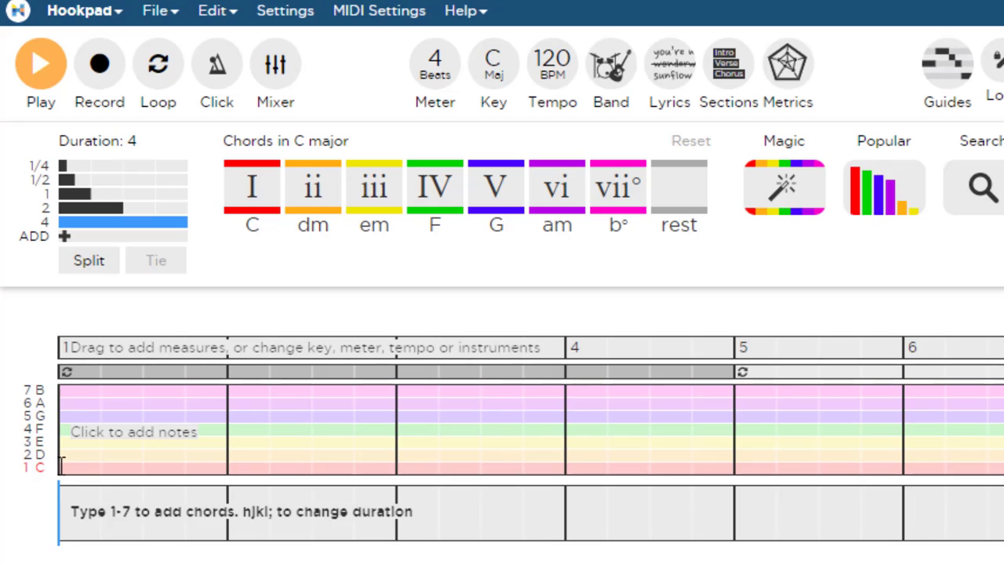
- Set note duration to four beats and enter whole notes C and D in measures 1–2
{"action": "left_click", "coordinate": [62, 468]}
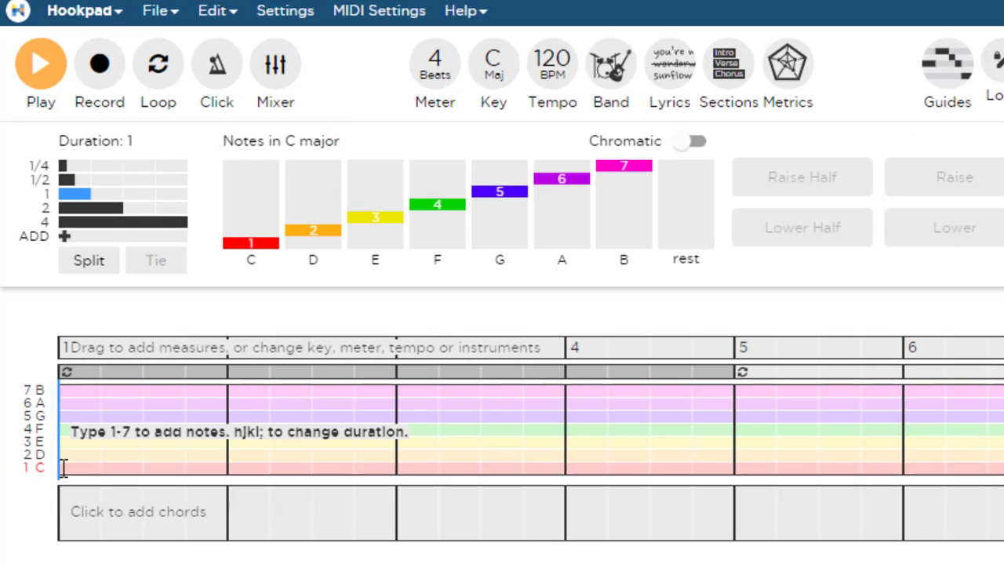
{"action": "left_click", "coordinate": [67, 223]}
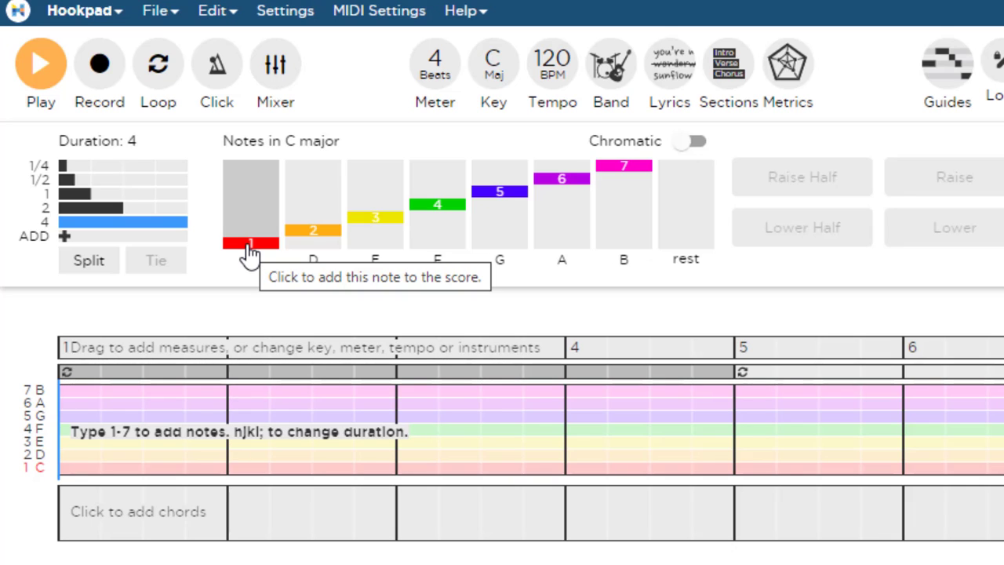
{"action": "left_click", "coordinate": [249, 253]}
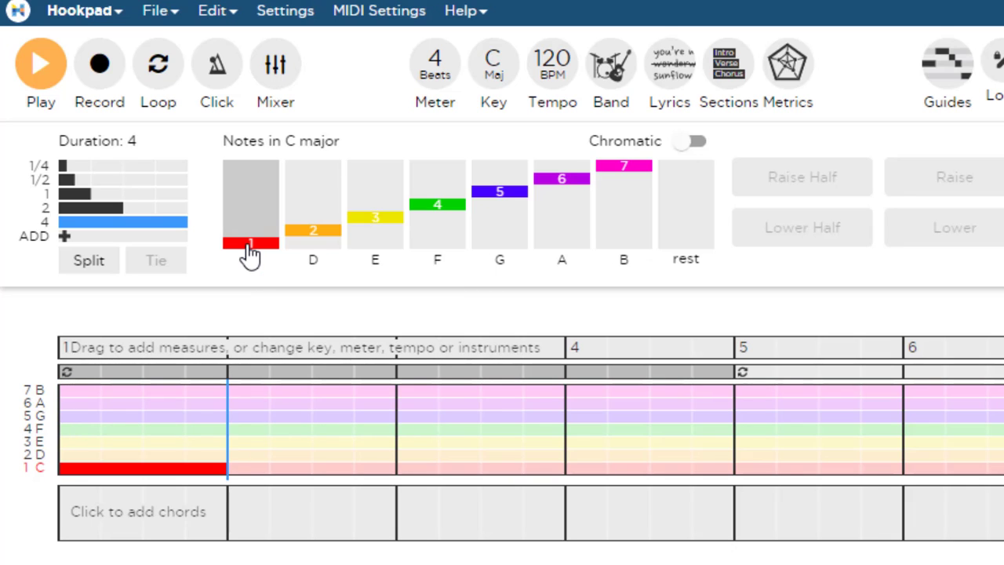
{"action": "left_click", "coordinate": [321, 213]}
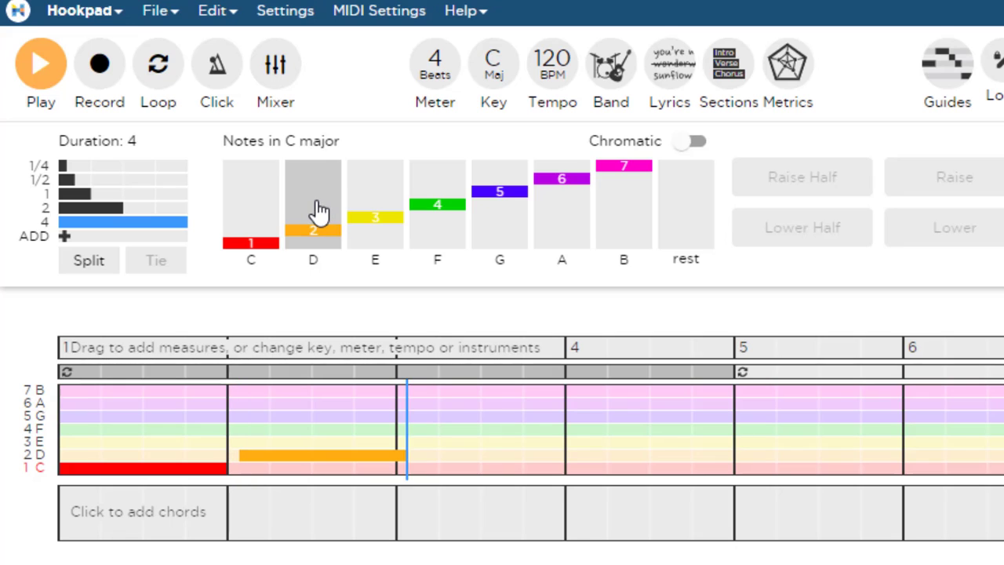
{"action": "left_click", "coordinate": [290, 465]}
{"action": "left_click", "coordinate": [291, 458]}
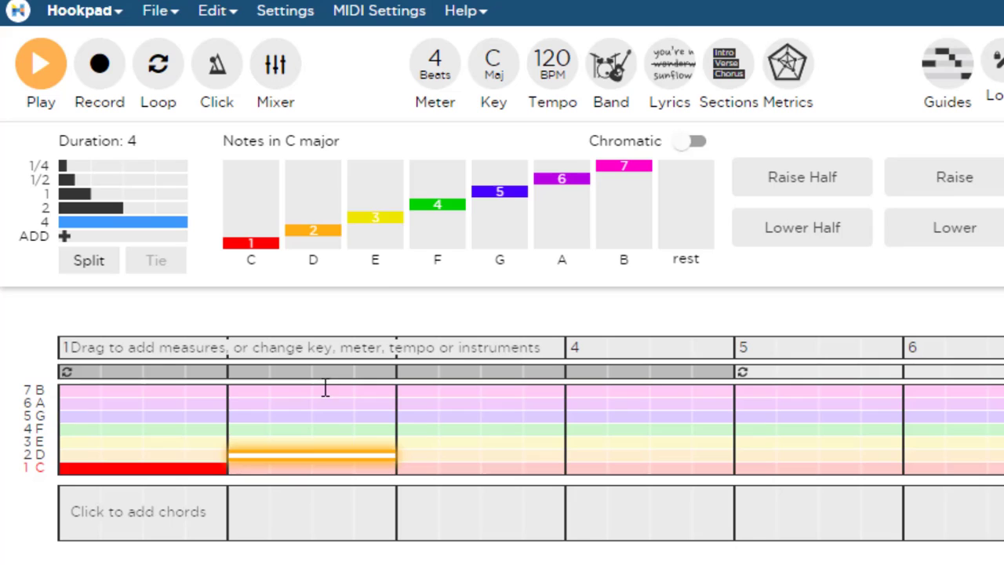
- Add whole notes E, F, G, A, B and high C in measures 3–8
{"action": "left_click", "coordinate": [386, 265]}
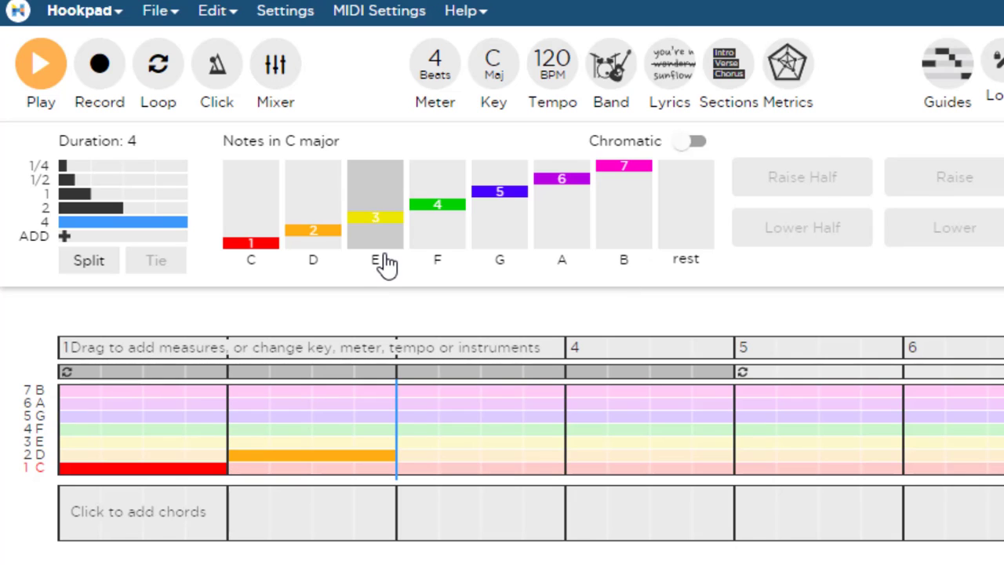
{"action": "left_click", "coordinate": [382, 219]}
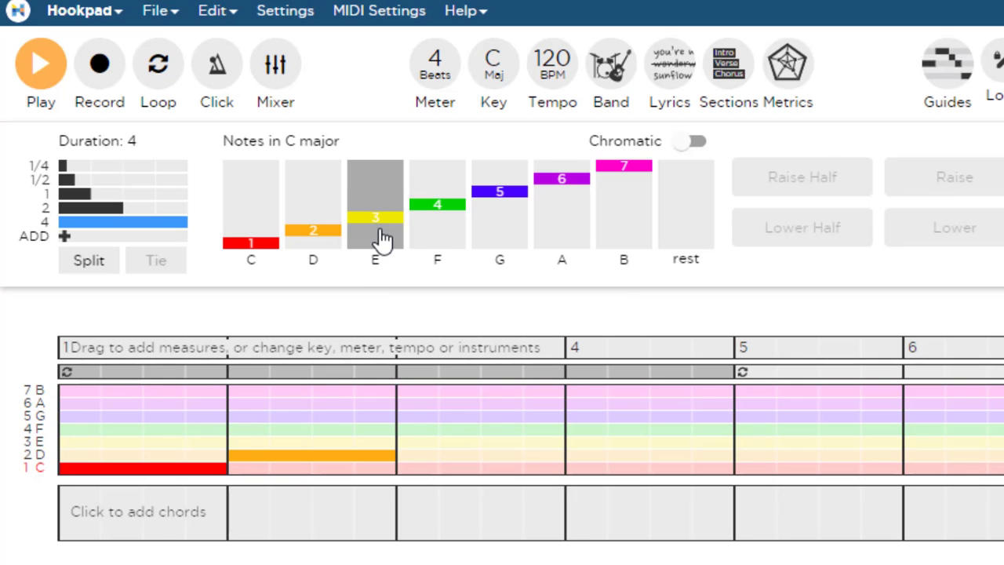
{"action": "left_click", "coordinate": [460, 221]}
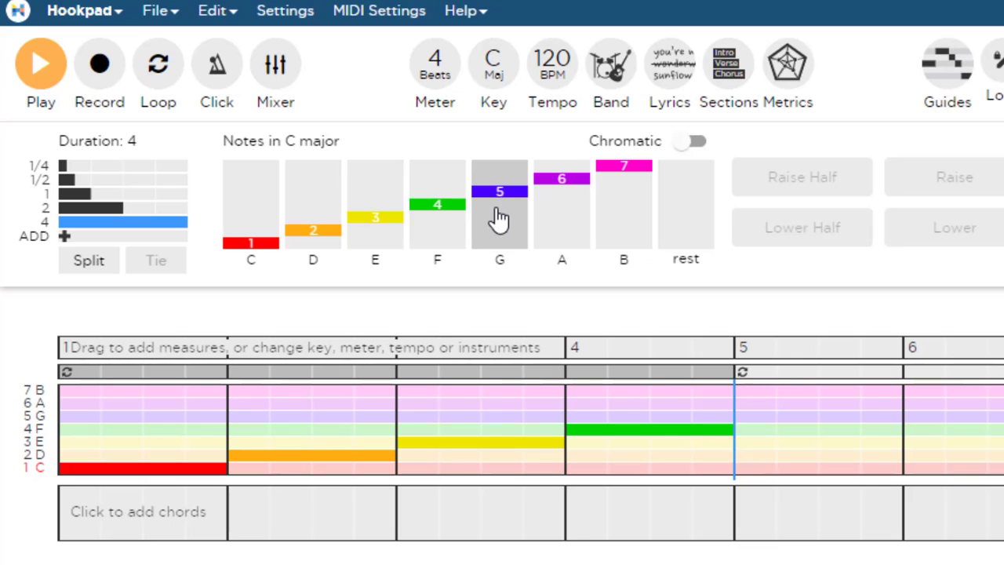
{"action": "left_click", "coordinate": [498, 219]}
{"action": "left_click", "coordinate": [549, 218]}
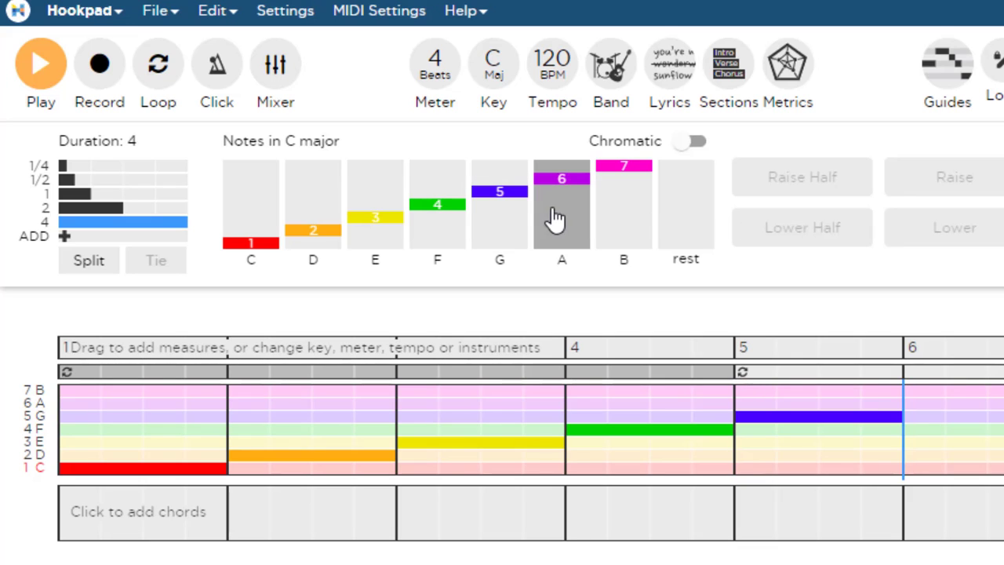
{"action": "left_click", "coordinate": [619, 222]}
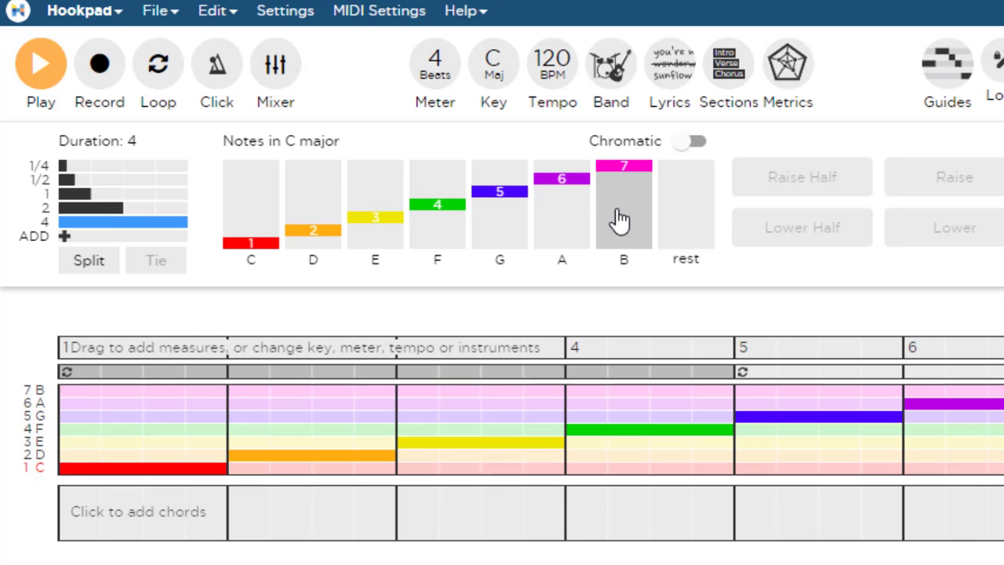
{"action": "left_click", "coordinate": [264, 203]}
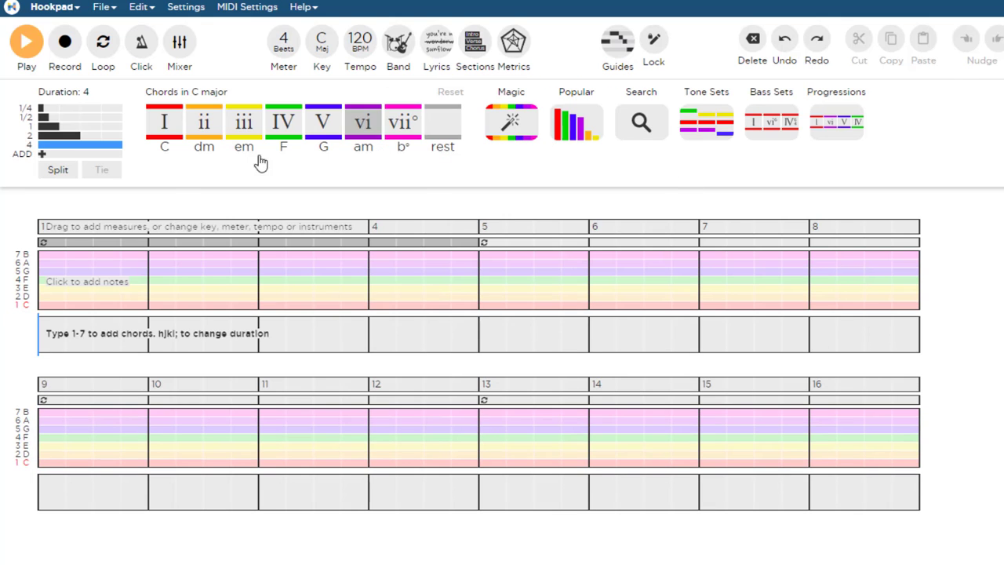
- Set note duration to two beats and enter half notes from D up to high D across measures 1–4
{"action": "left_click", "coordinate": [40, 296]}
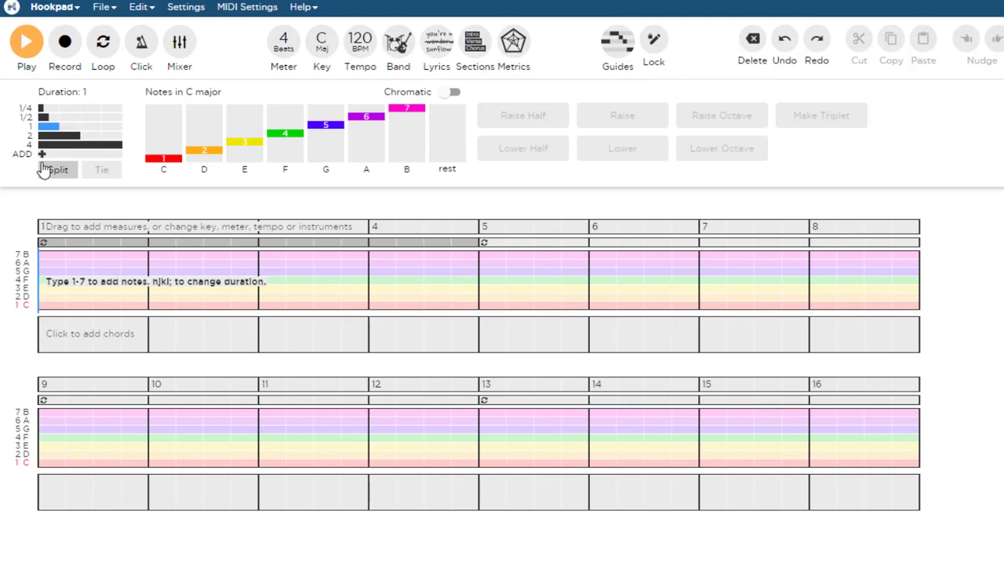
{"action": "left_click", "coordinate": [43, 130]}
{"action": "left_click", "coordinate": [42, 137]}
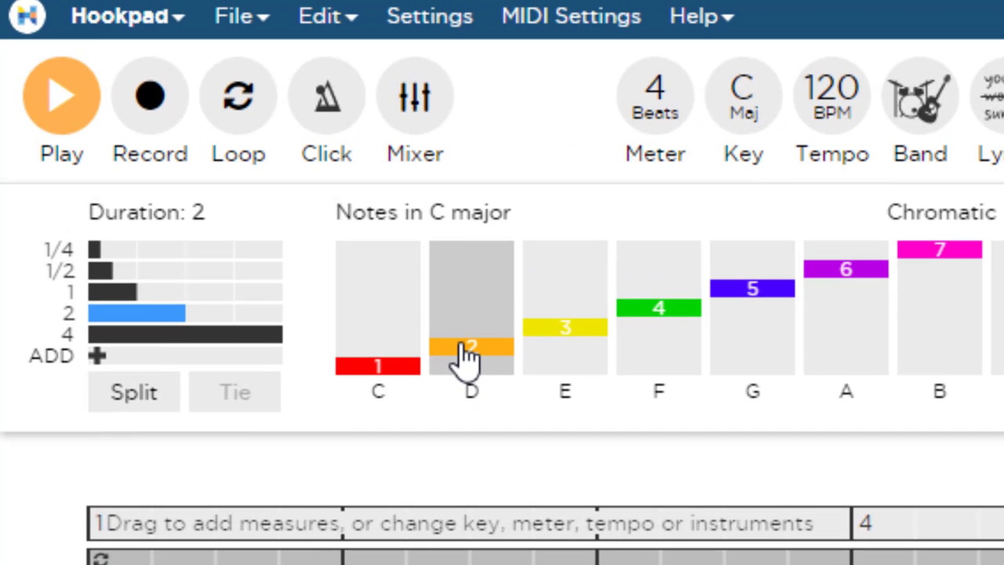
{"action": "left_click", "coordinate": [467, 353]}
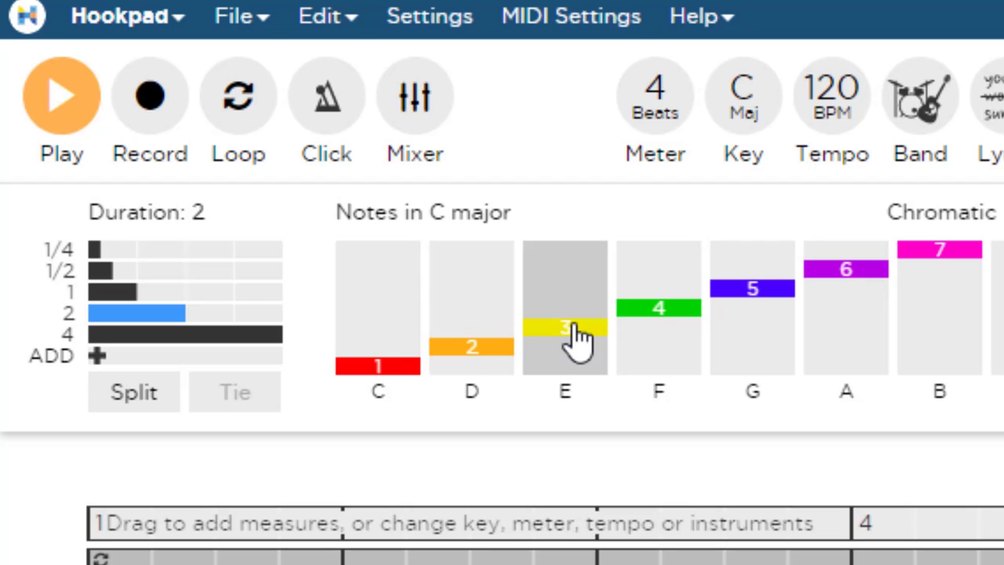
{"action": "left_click", "coordinate": [577, 334]}
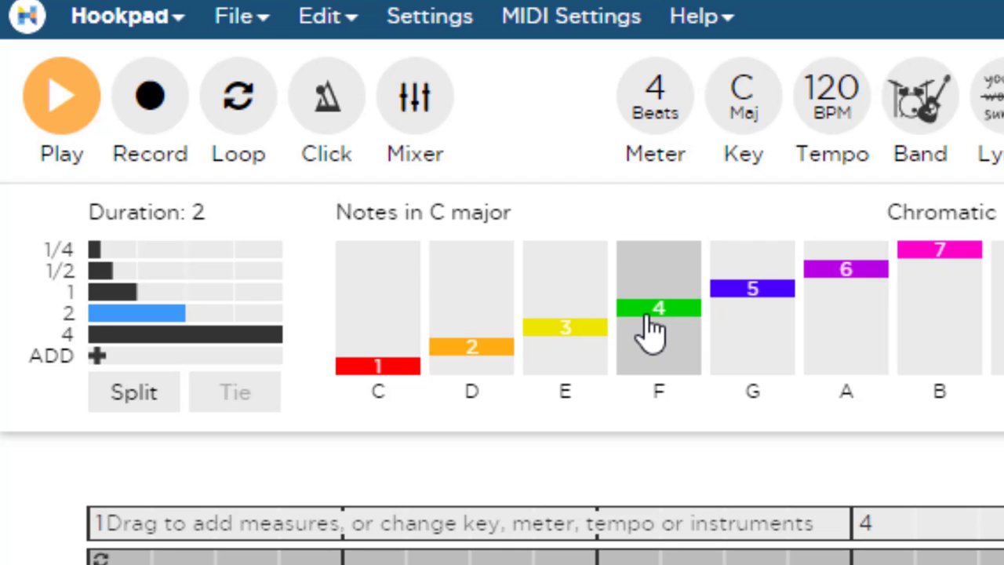
{"action": "left_click", "coordinate": [767, 331]}
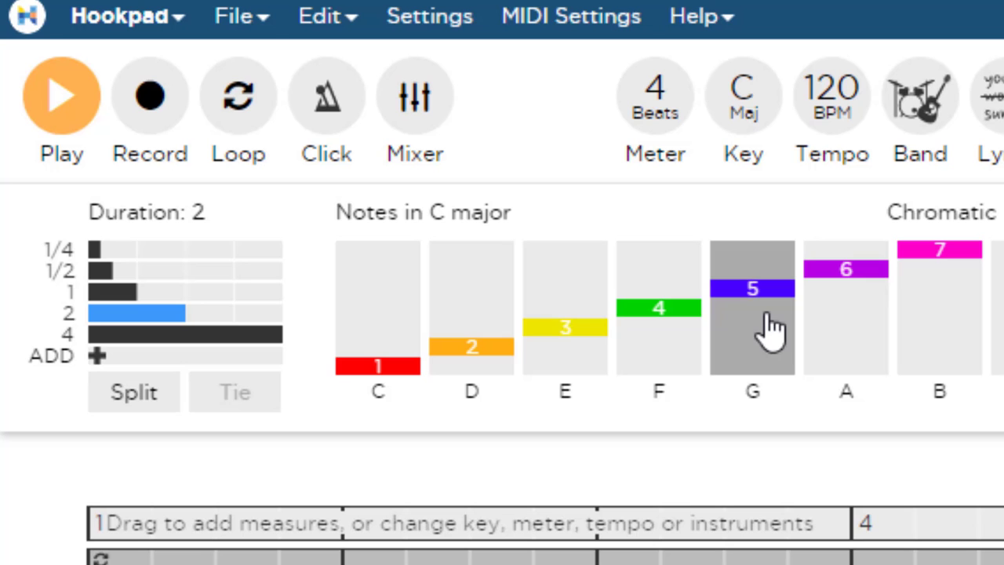
{"action": "left_click", "coordinate": [845, 325]}
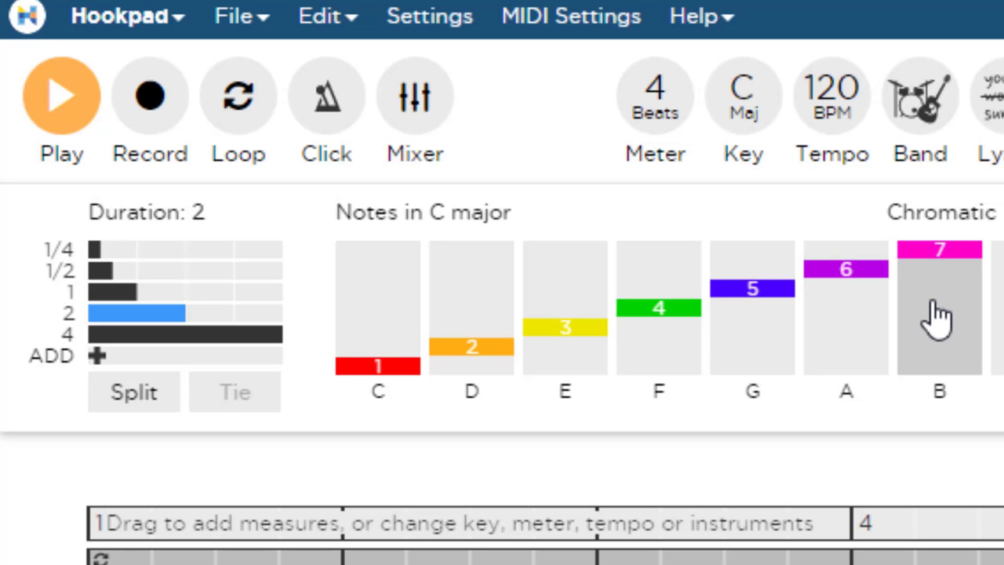
{"action": "left_click", "coordinate": [935, 318]}
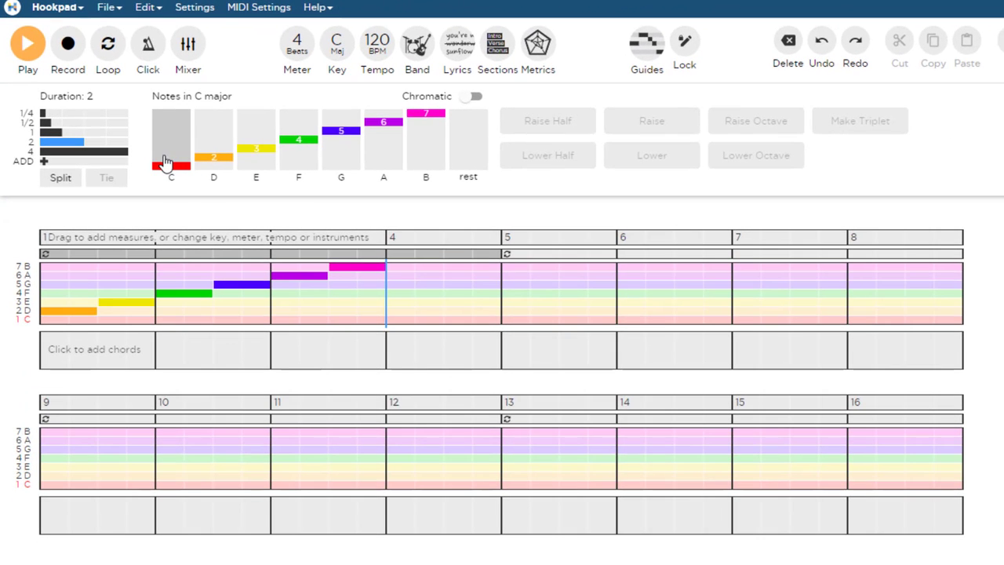
{"action": "left_click", "coordinate": [328, 322]}
{"action": "left_click", "coordinate": [204, 159]}
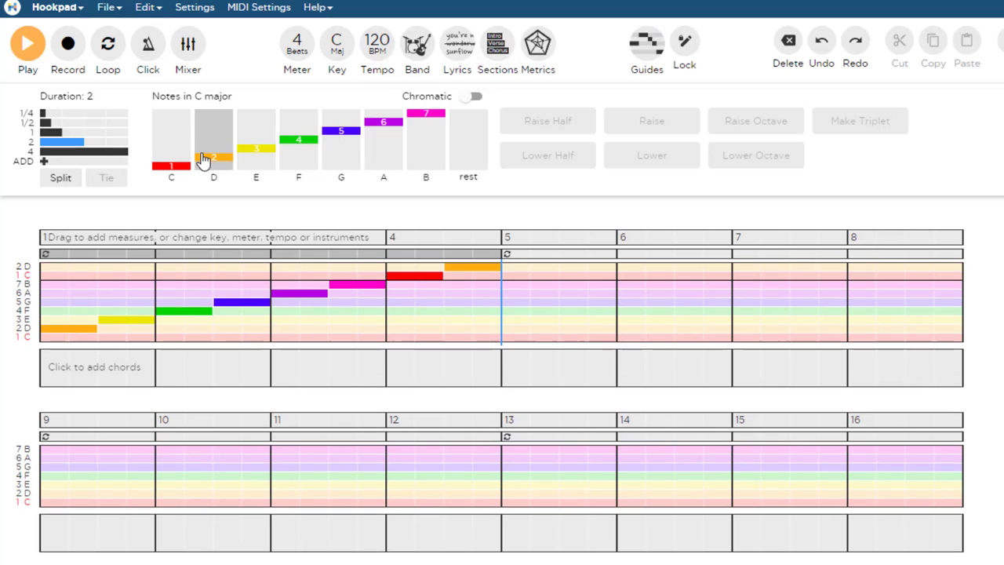
{"action": "left_click", "coordinate": [26, 47]}
{"action": "left_click", "coordinate": [26, 47]}
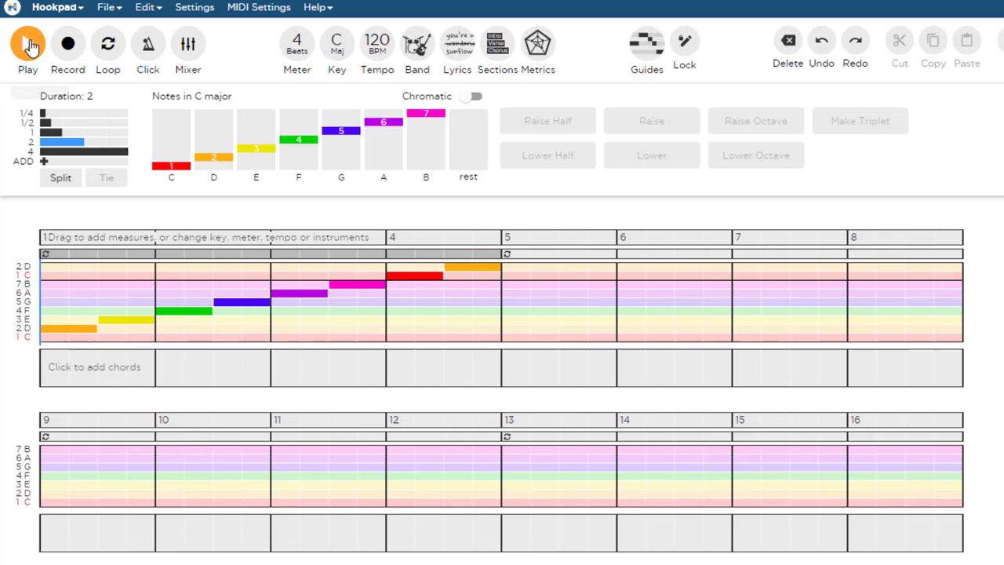
{"action": "left_click", "coordinate": [29, 49]}
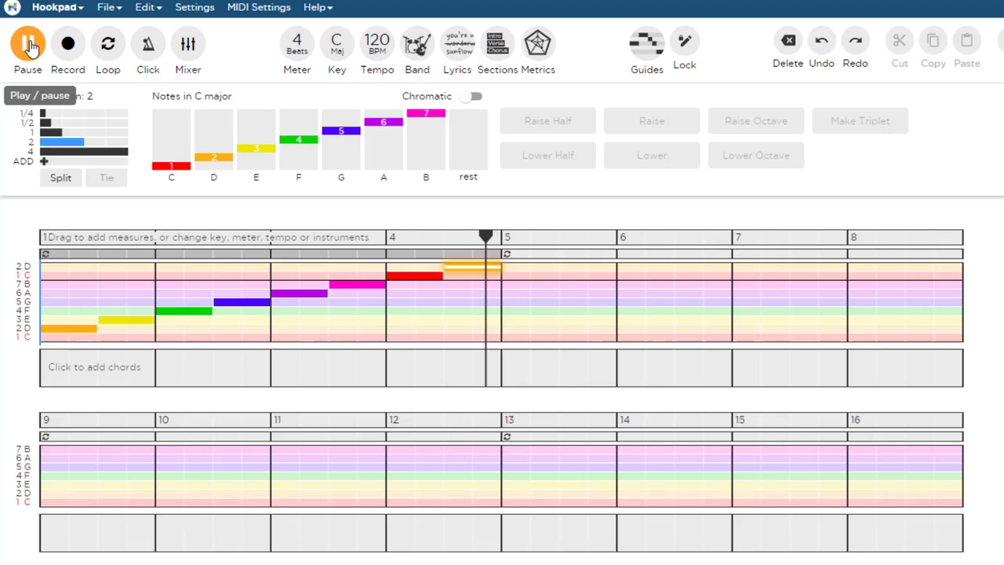
{"action": "left_click", "coordinate": [29, 47]}
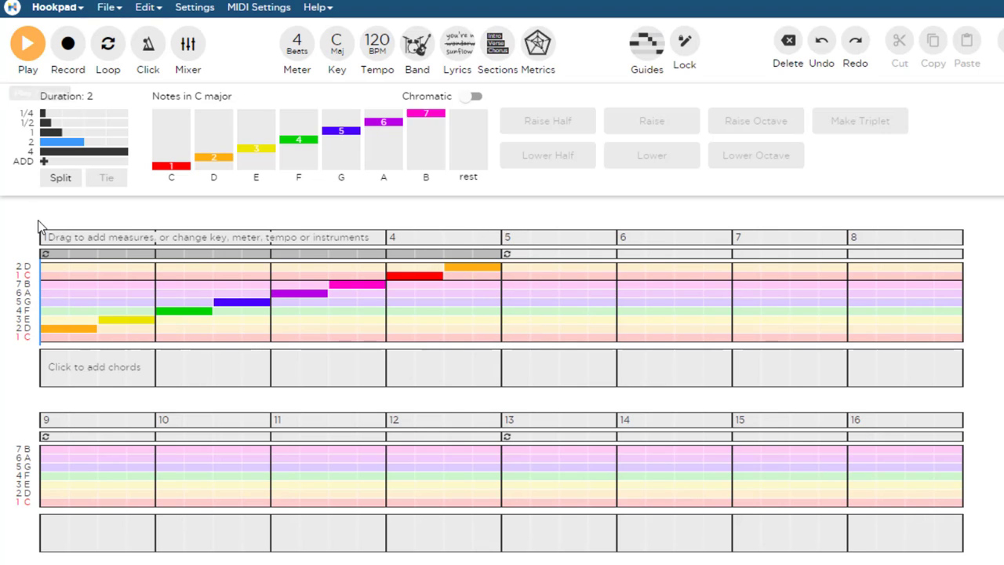
{"action": "left_click", "coordinate": [41, 293]}
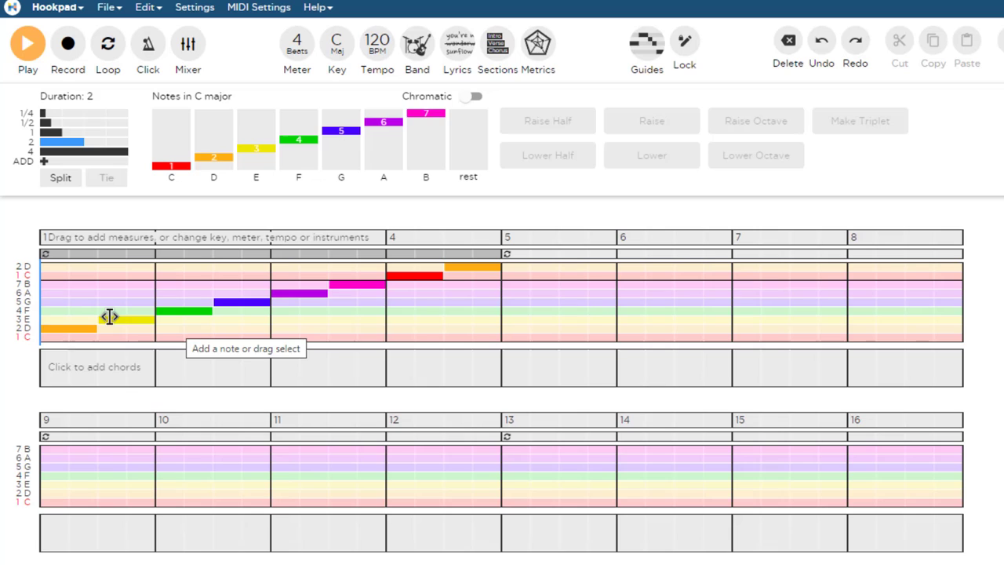
- Raise measure 2's F to F# and measure 4's high C to C#, then deselect
{"action": "left_click", "coordinate": [179, 313]}
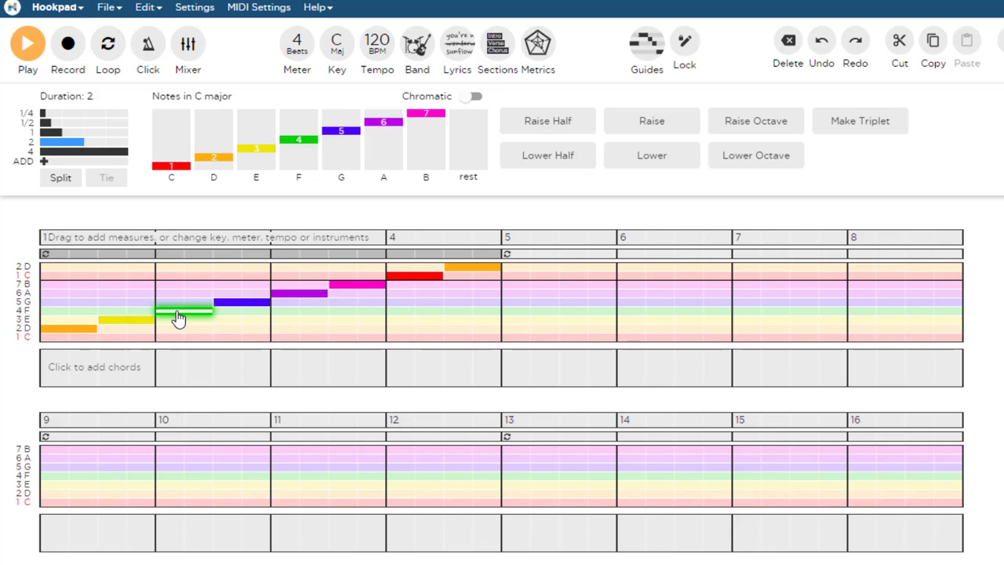
{"action": "left_click", "coordinate": [573, 130]}
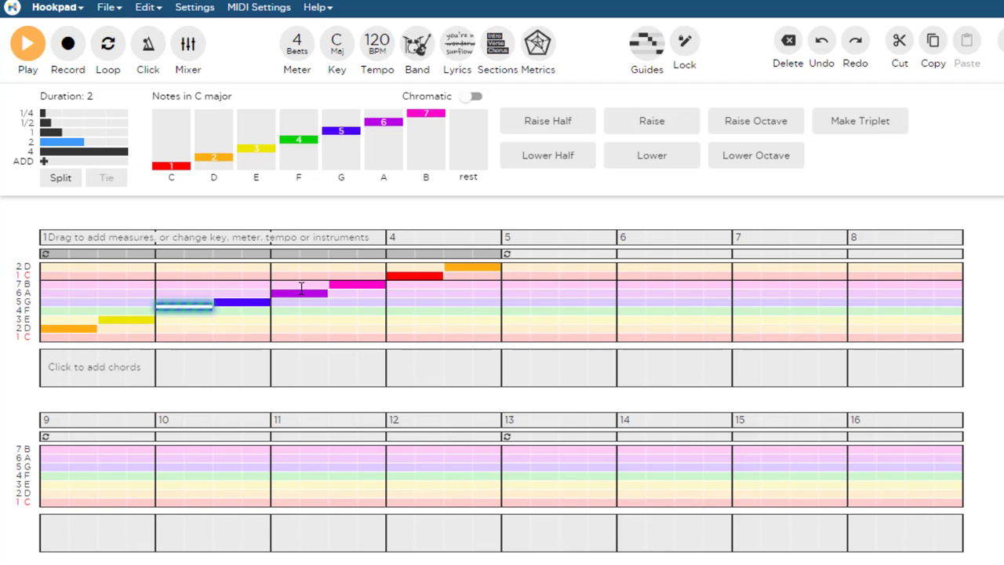
{"action": "left_click", "coordinate": [424, 282]}
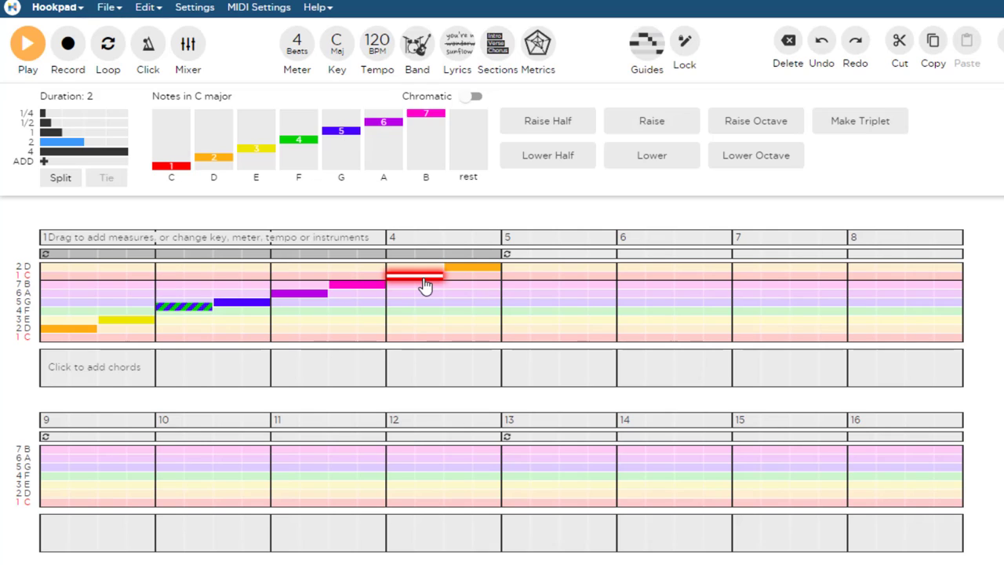
{"action": "left_click", "coordinate": [545, 128]}
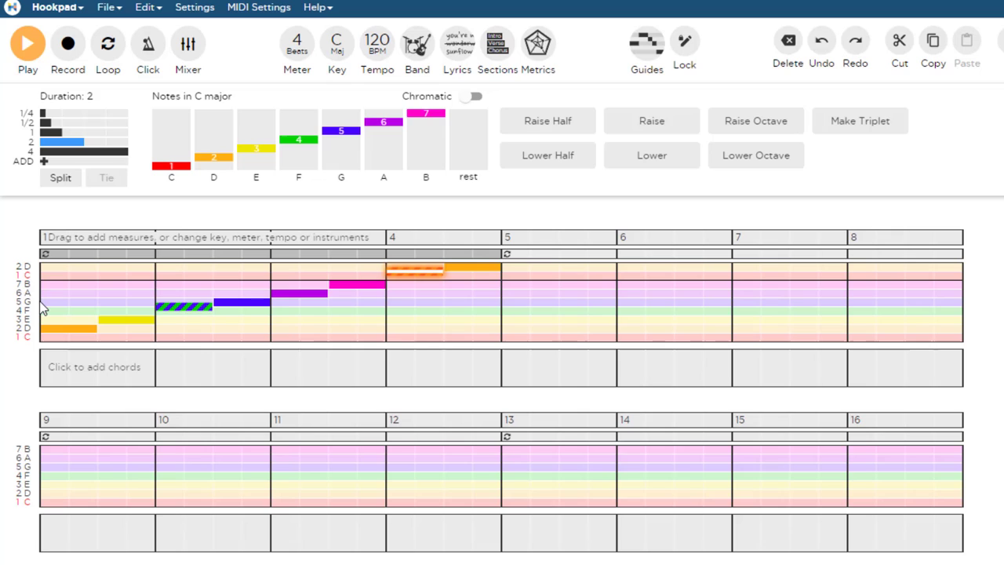
{"action": "key", "text": "Escape"}
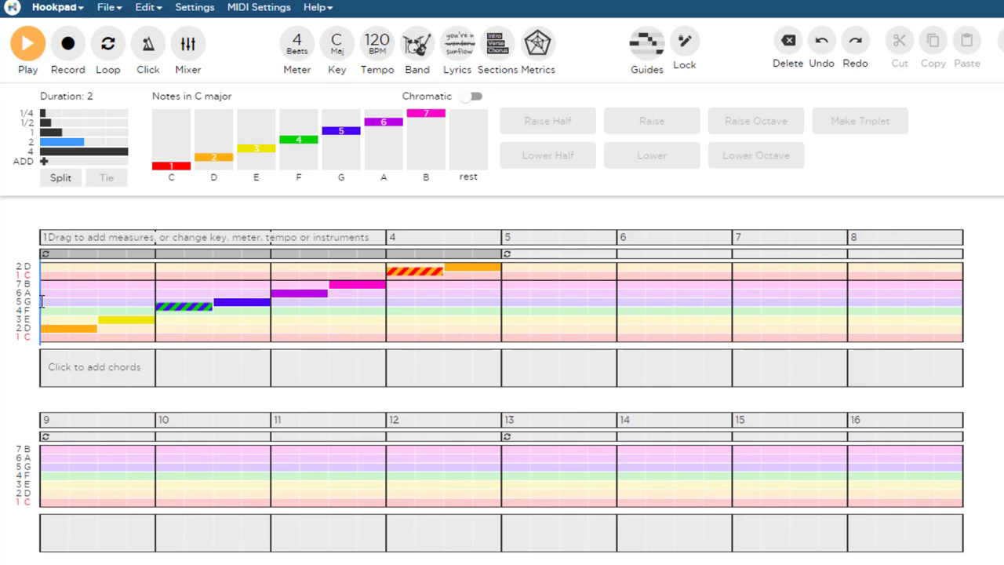
- Play the score to hear the half-note D major scale
{"action": "left_click", "coordinate": [27, 47]}
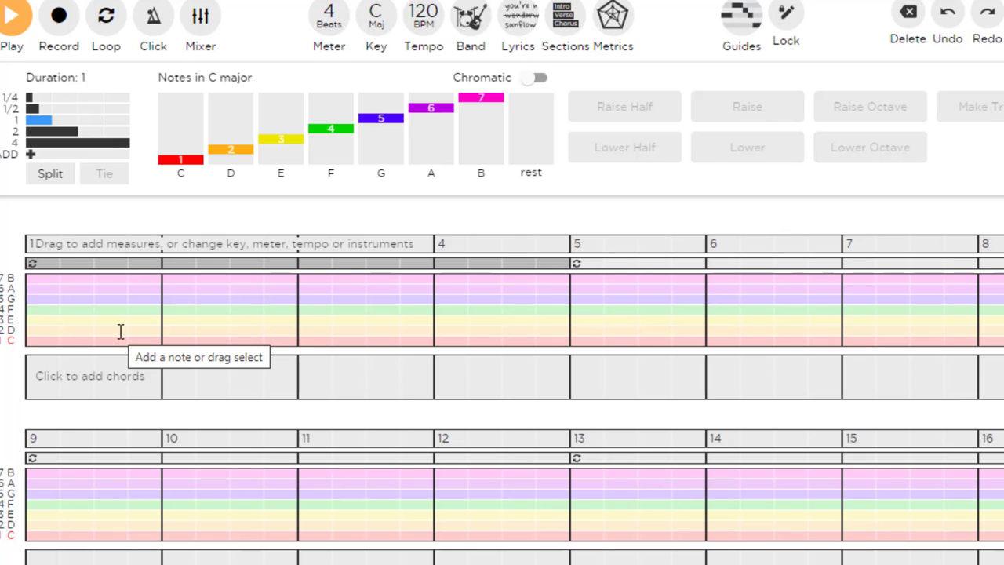
- Enter quarter notes E, F, G, A, B, high C, high D, high E across measures 1–2
{"action": "left_click", "coordinate": [28, 319]}
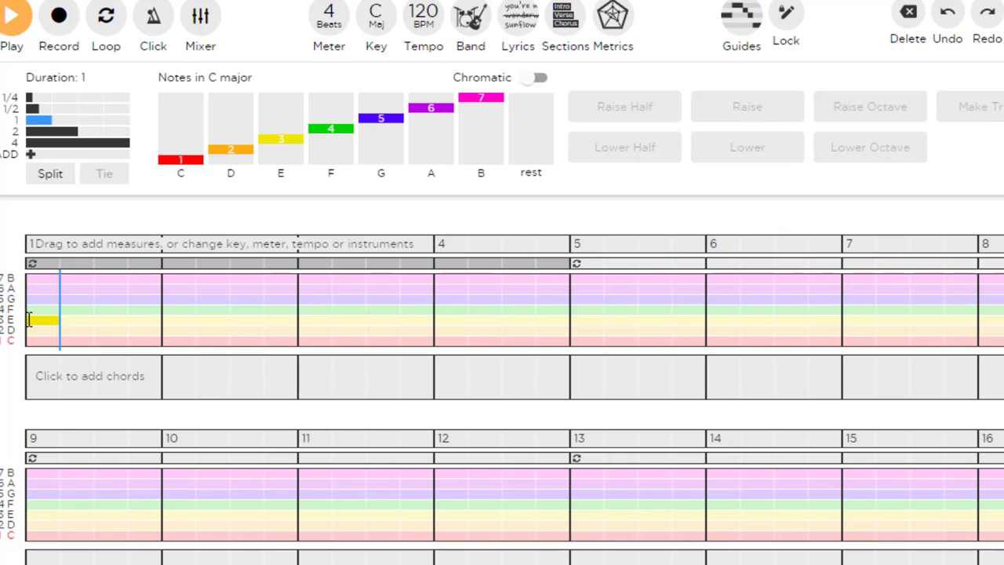
{"action": "key", "text": "4"}
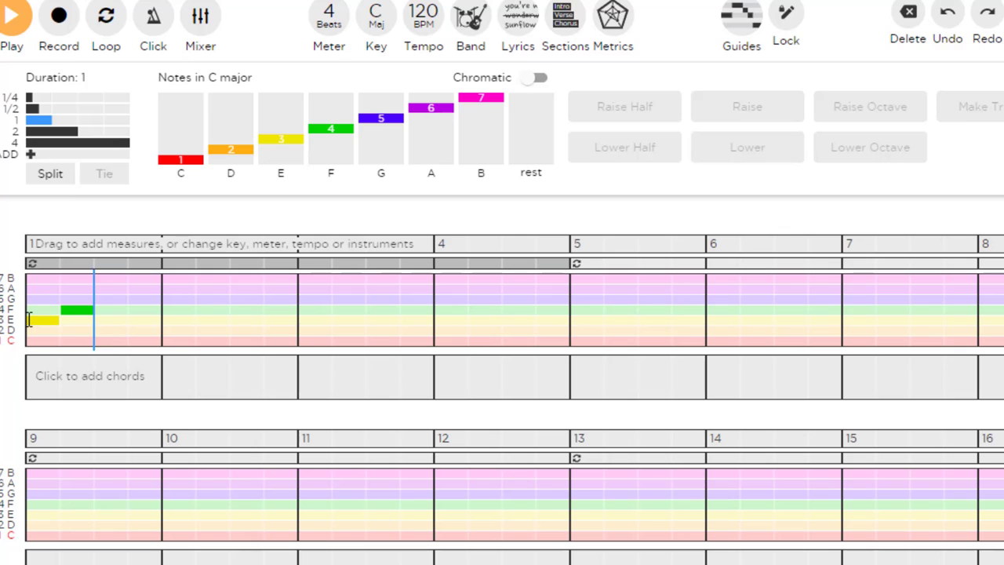
{"action": "key", "text": "5"}
{"action": "key", "text": "6"}
{"action": "key", "text": "7"}
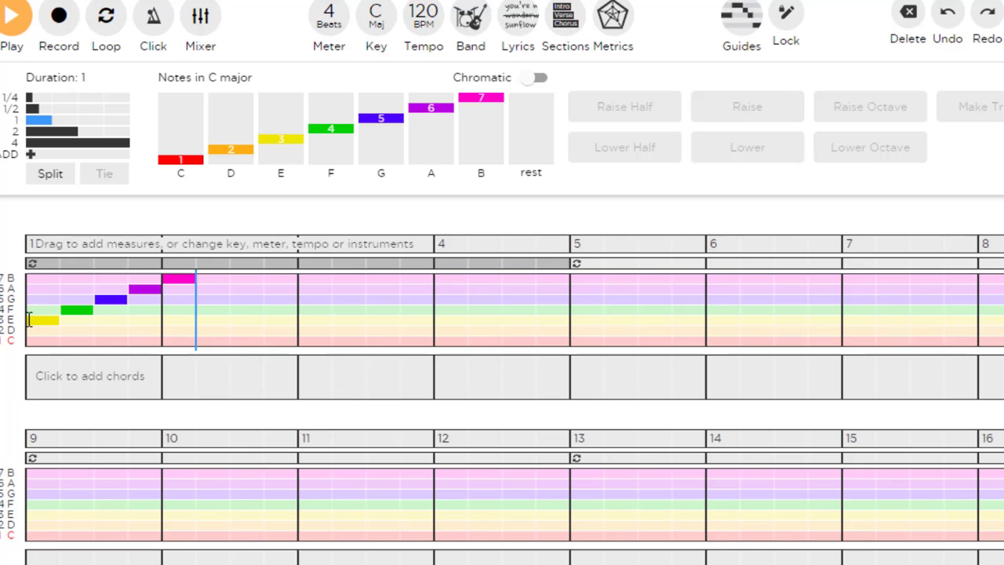
{"action": "key", "text": "1"}
{"action": "key", "text": "2"}
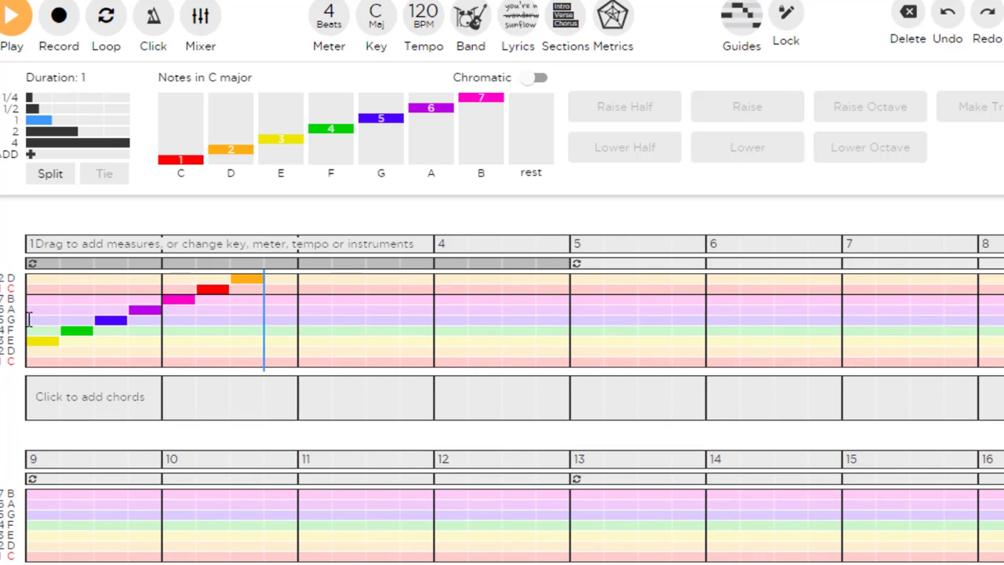
{"action": "key", "text": "3"}
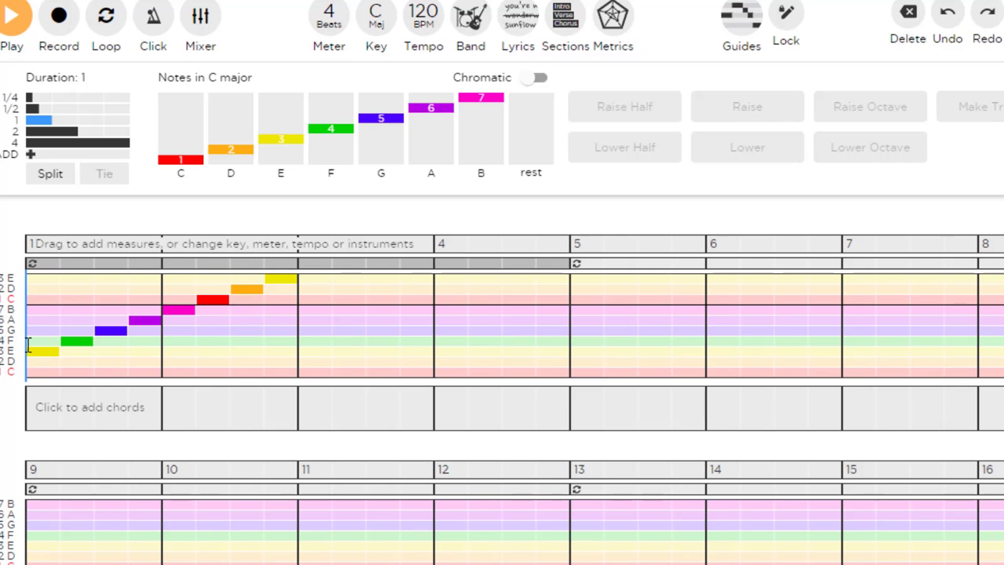
- Play the E scale, then sharpen F, G and high D to F#, G# and D#
{"action": "left_click", "coordinate": [13, 26]}
{"action": "left_click", "coordinate": [76, 345]}
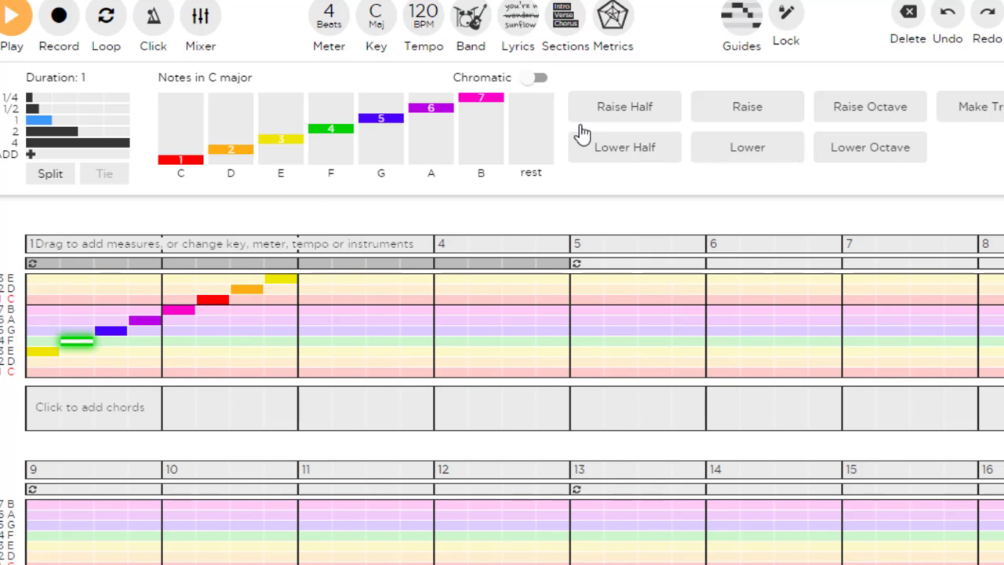
{"action": "left_click", "coordinate": [633, 110]}
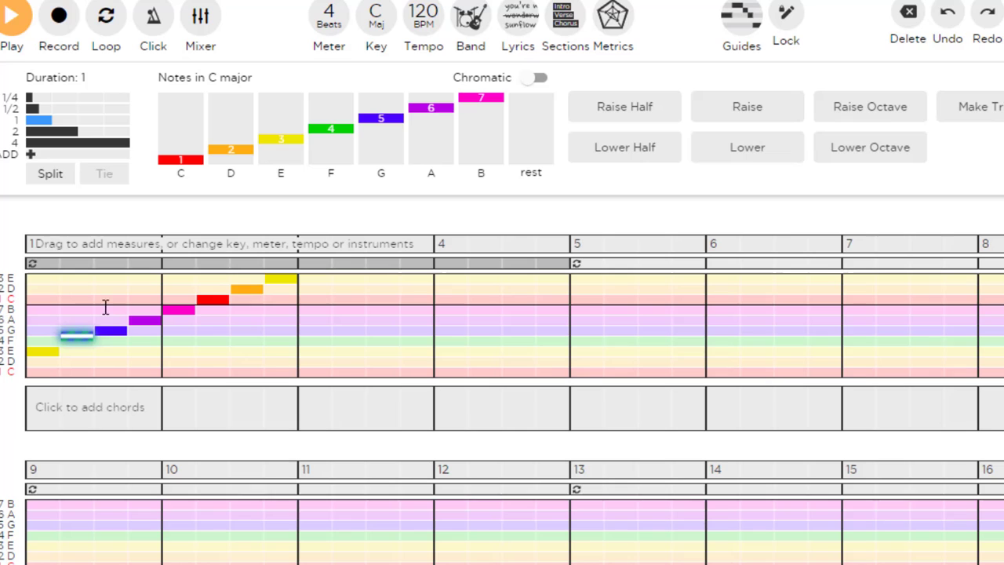
{"action": "left_click", "coordinate": [102, 332]}
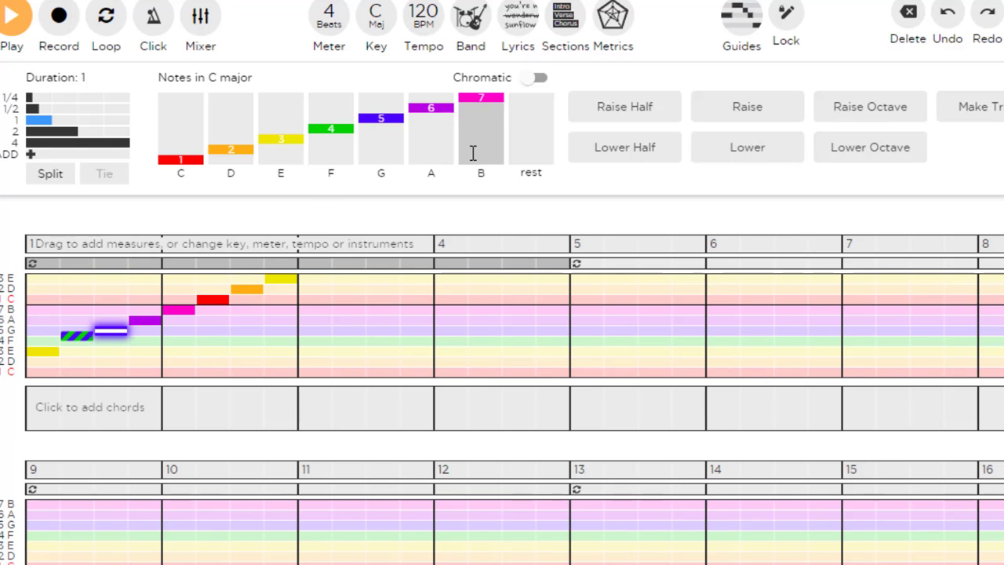
{"action": "left_click", "coordinate": [600, 116]}
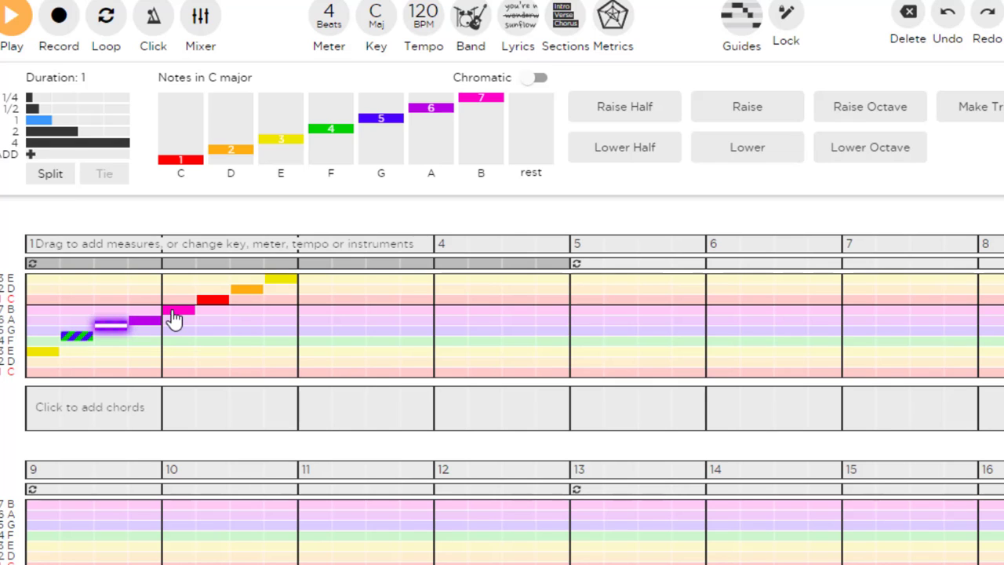
{"action": "left_click_drag", "start_coordinate": [291, 280], "coordinate": [297, 280]}
{"action": "left_click", "coordinate": [248, 291]}
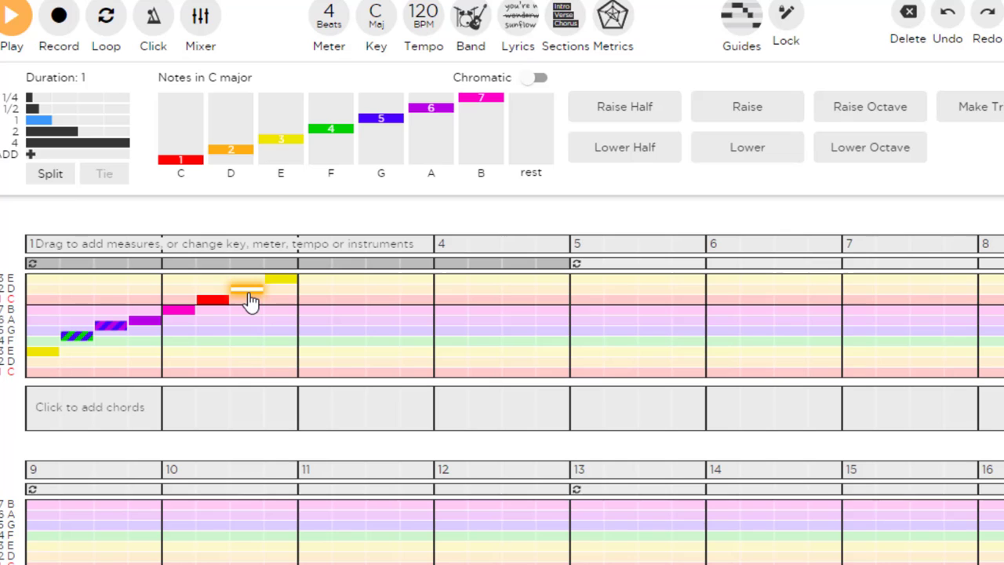
{"action": "left_click", "coordinate": [604, 125]}
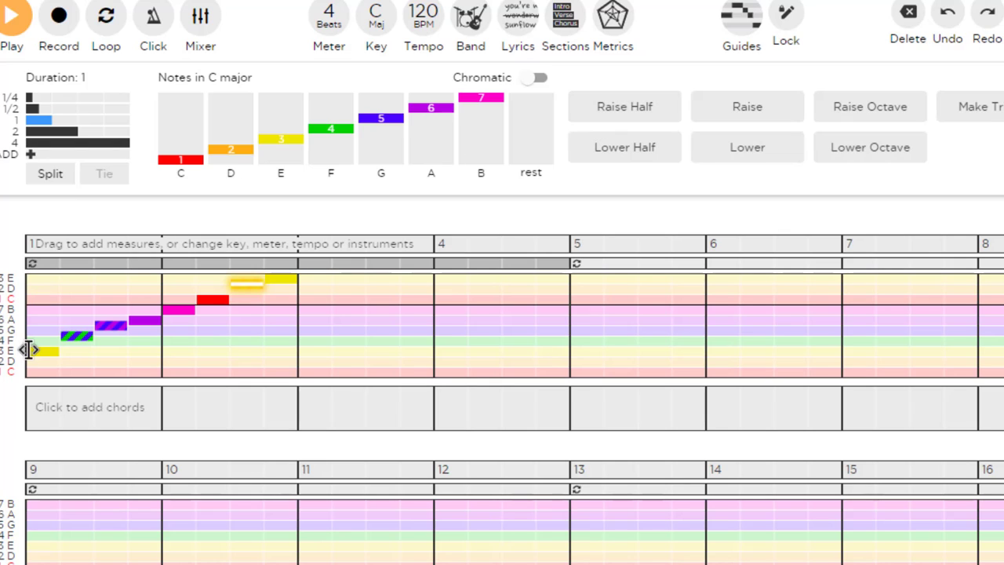
- Play the scale from the first E, then raise the high C in measure 2 to C#
{"action": "left_click", "coordinate": [27, 349]}
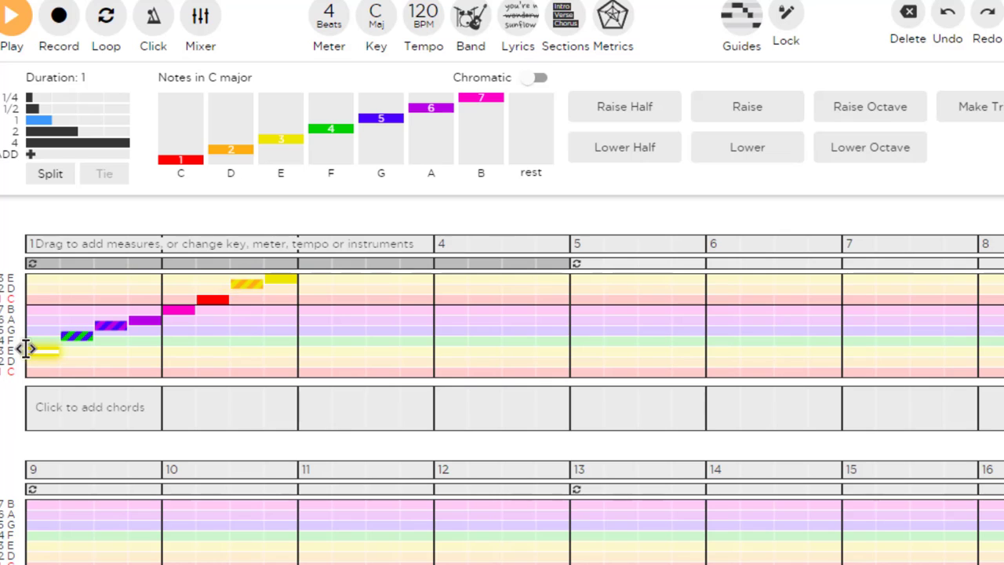
{"action": "left_click", "coordinate": [11, 23]}
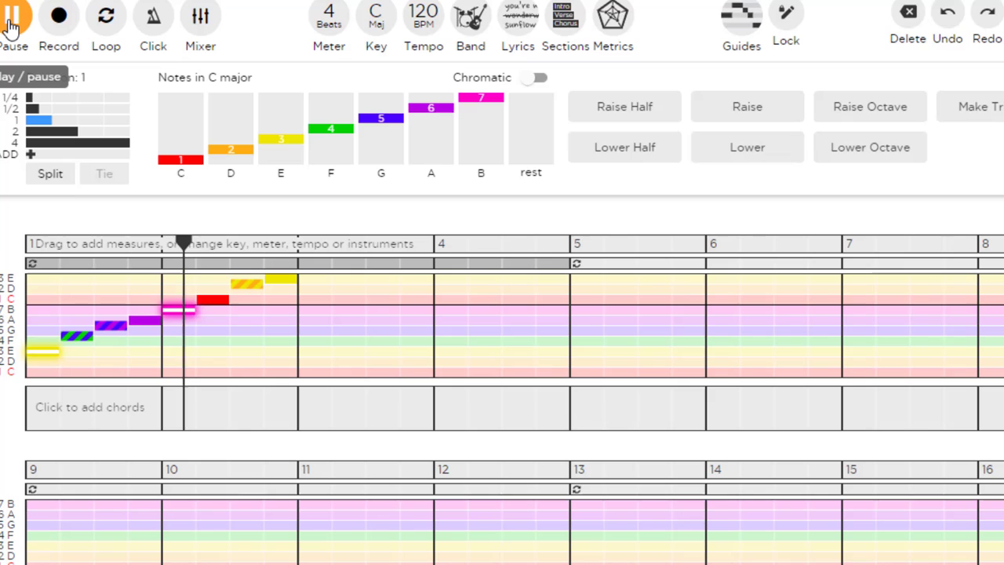
{"action": "left_click", "coordinate": [11, 24]}
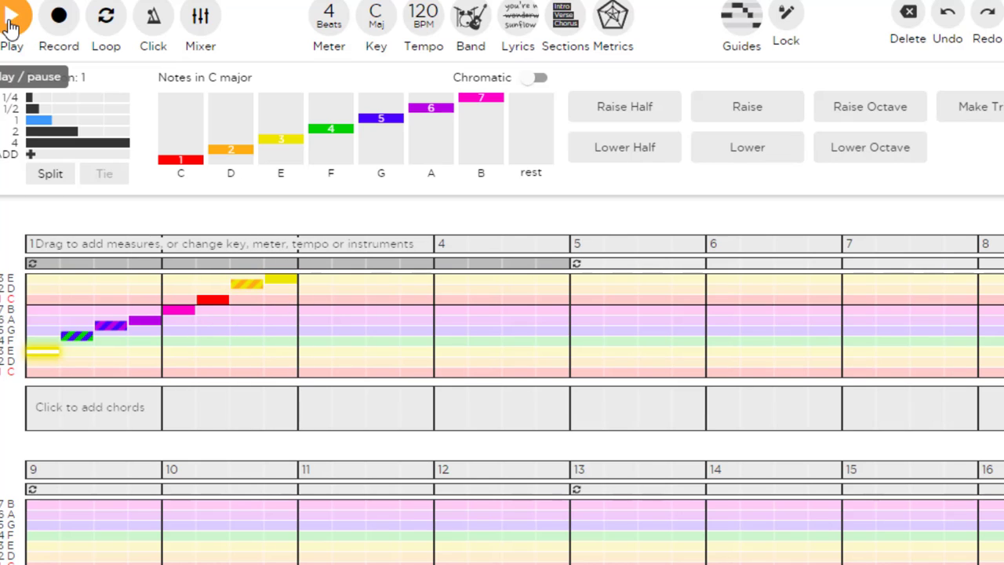
{"action": "left_click", "coordinate": [207, 308]}
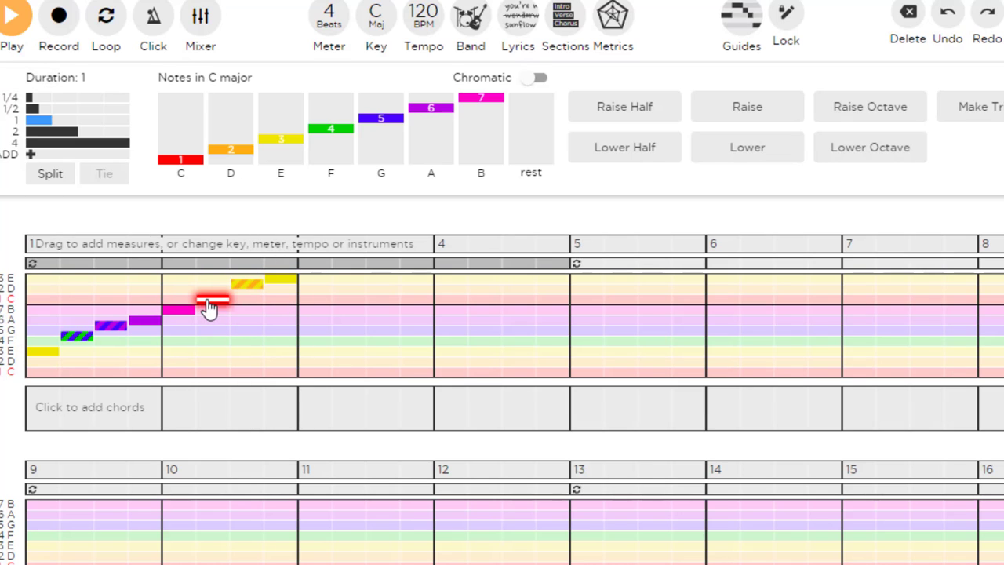
{"action": "left_click", "coordinate": [623, 116]}
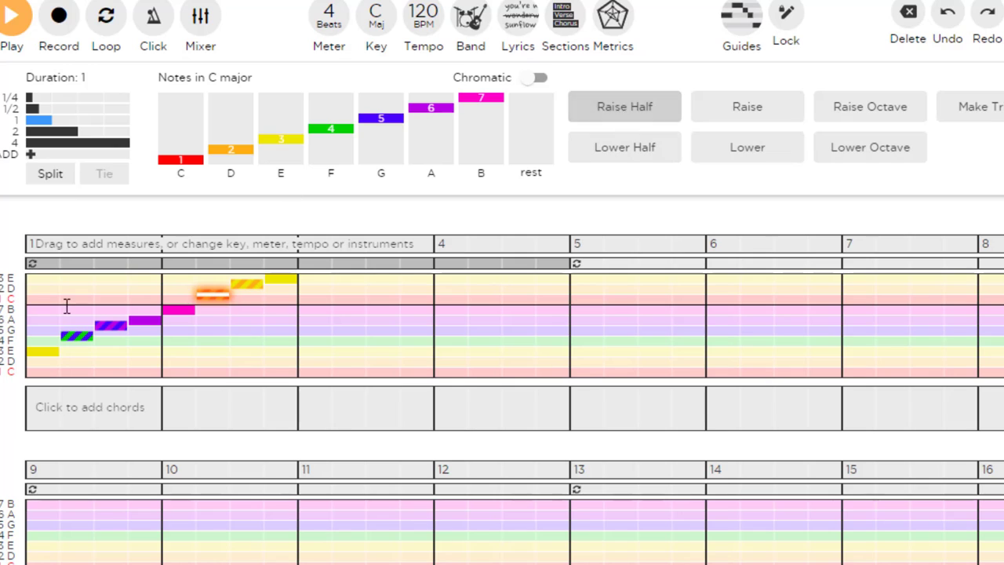
- Replay the corrected E major scale from the first note and stop it
{"action": "left_click", "coordinate": [28, 350]}
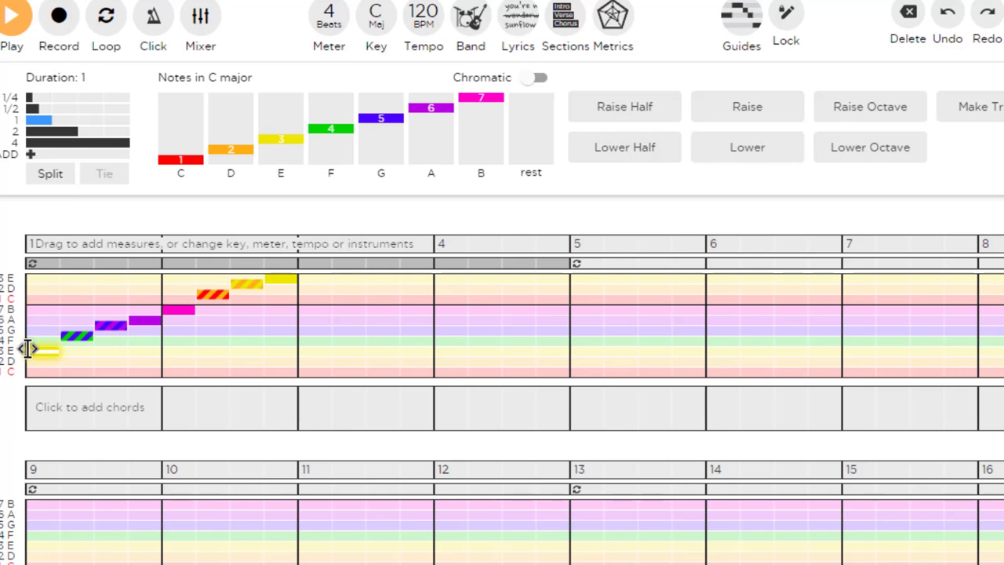
{"action": "left_click", "coordinate": [9, 24]}
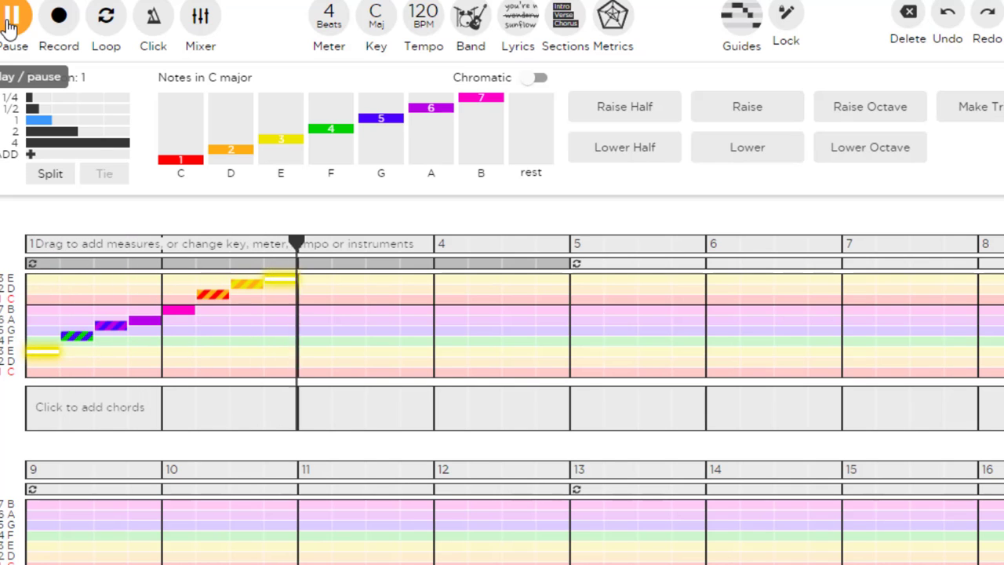
{"action": "left_click", "coordinate": [9, 23]}
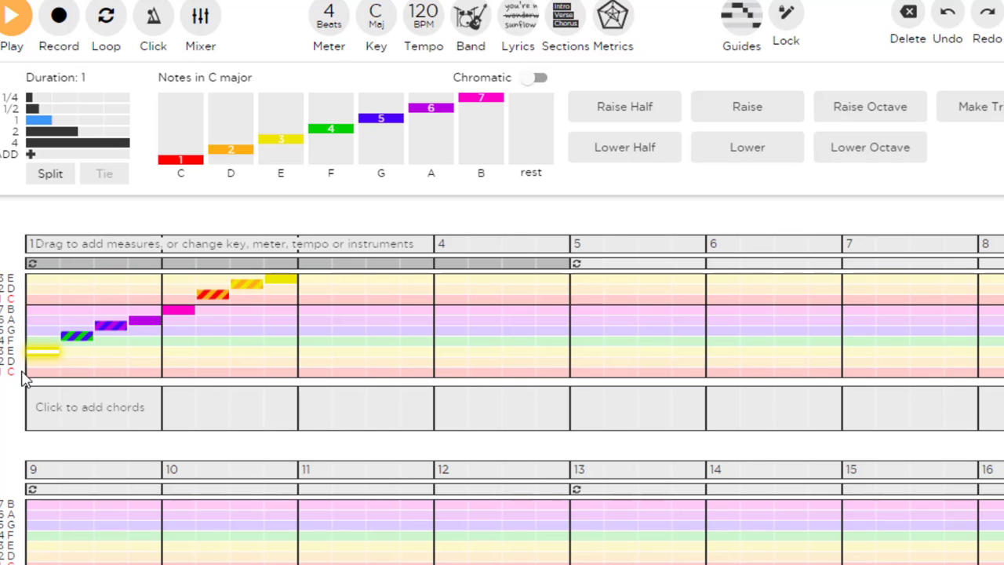